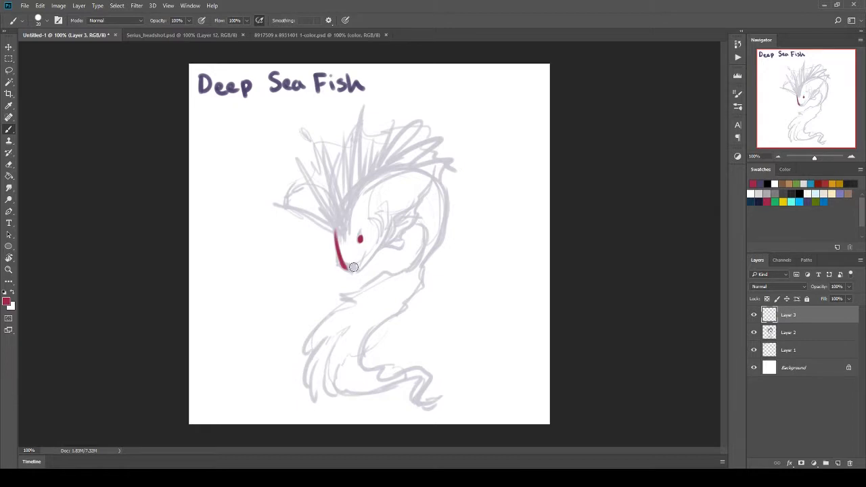
Erase part of the red eye, jaw and gill lines, then resume red brushwork
{"action": "key", "text": "e"}
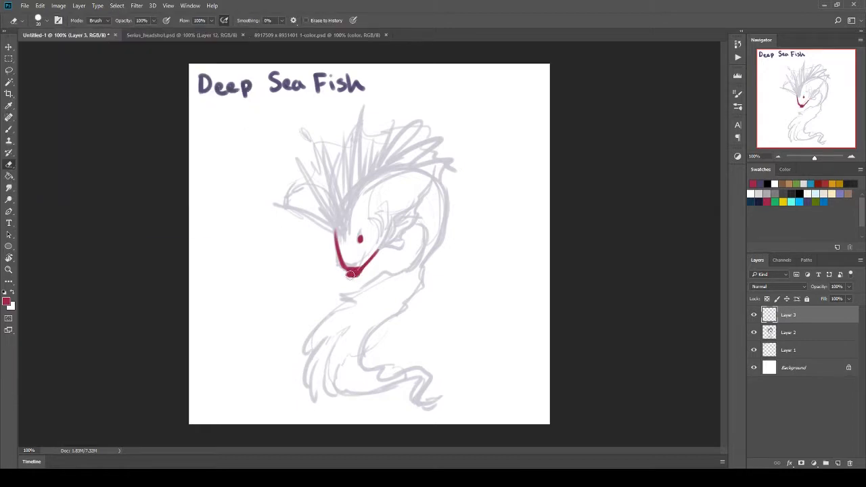
{"action": "left_click", "coordinate": [13, 129]}
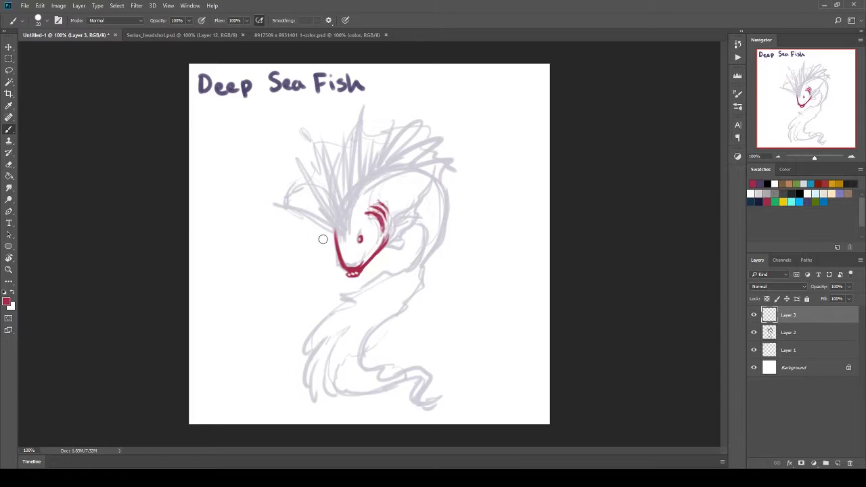
Paint the long curved red lure and a fan of antennae rising from the head
{"action": "left_click_drag", "start_coordinate": [340, 228], "coordinate": [263, 267]}
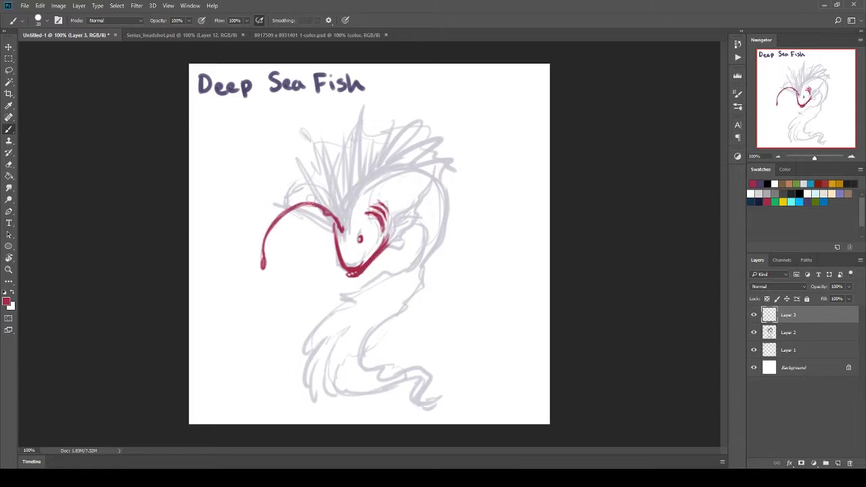
{"action": "left_click_drag", "start_coordinate": [338, 206], "coordinate": [305, 116]}
{"action": "left_click_drag", "start_coordinate": [339, 215], "coordinate": [267, 153]}
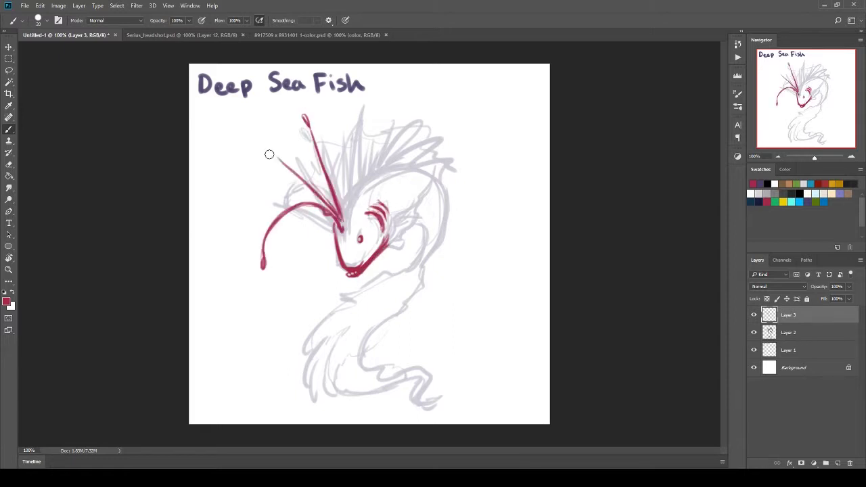
{"action": "left_click_drag", "start_coordinate": [343, 213], "coordinate": [358, 107]}
{"action": "left_click_drag", "start_coordinate": [347, 207], "coordinate": [398, 116]}
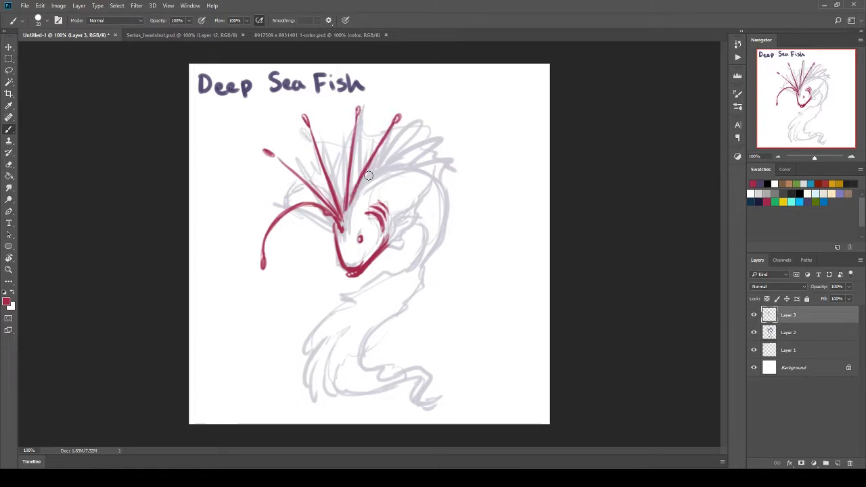
{"action": "left_click_drag", "start_coordinate": [363, 181], "coordinate": [419, 134]}
{"action": "left_click_drag", "start_coordinate": [393, 171], "coordinate": [430, 151]}
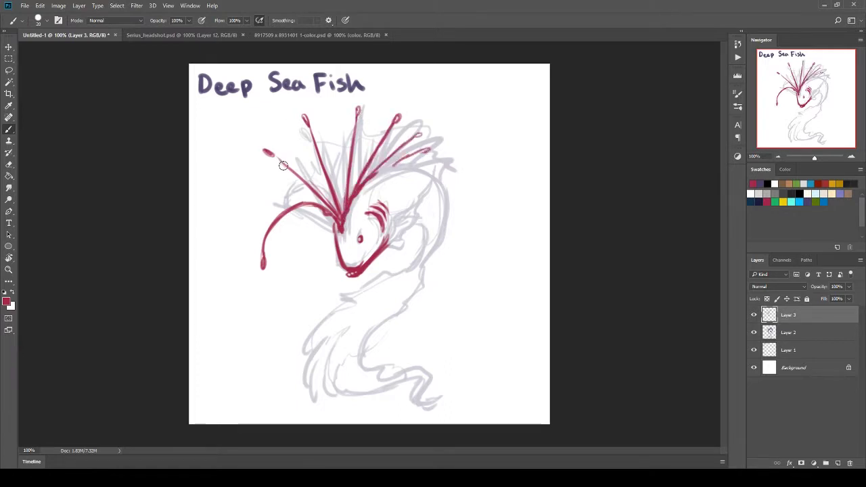
Link the antenna tips to the lure, redraw the jaw line, and add a spiky head fin
{"action": "left_click_drag", "start_coordinate": [283, 165], "coordinate": [266, 237]}
{"action": "left_click_drag", "start_coordinate": [337, 220], "coordinate": [356, 268]}
{"action": "left_click_drag", "start_coordinate": [382, 236], "coordinate": [338, 274]}
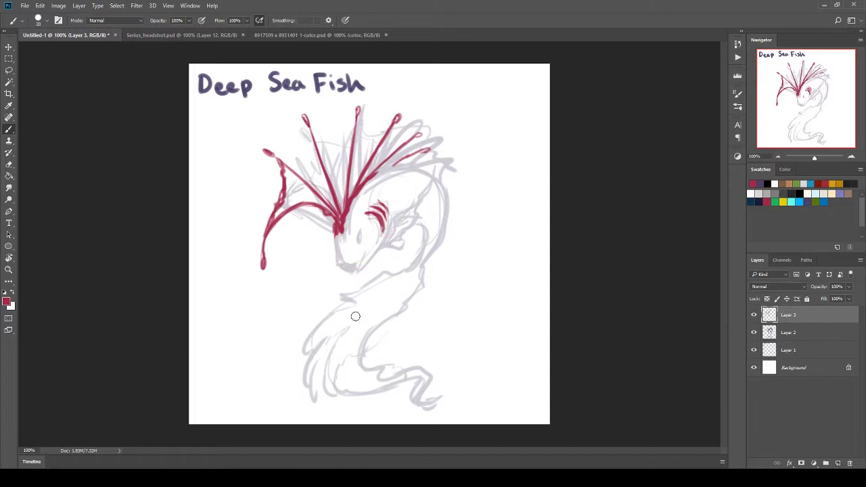
{"action": "mouse_move", "coordinate": [338, 226]}
{"action": "left_mouse_down"}
{"action": "mouse_move", "coordinate": [379, 247]}
{"action": "mouse_move", "coordinate": [362, 270]}
{"action": "mouse_move", "coordinate": [379, 248]}
{"action": "left_mouse_up"}
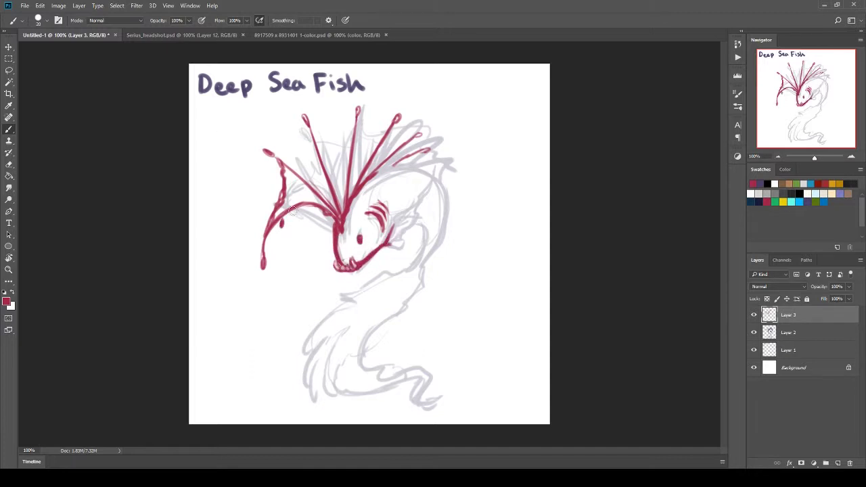
{"action": "left_click_drag", "start_coordinate": [329, 217], "coordinate": [284, 222]}
{"action": "key", "text": "ctrl+alt+z"}
{"action": "key", "text": "ctrl+alt+z"}
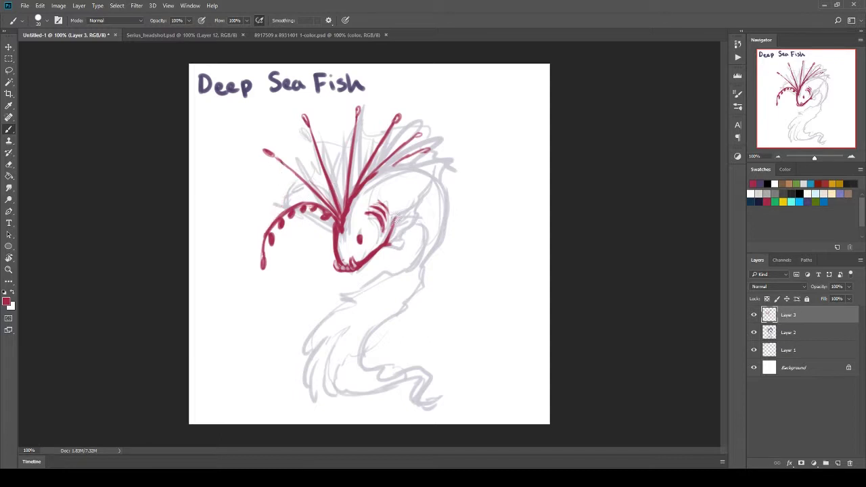
{"action": "left_click_drag", "start_coordinate": [395, 218], "coordinate": [440, 163]}
{"action": "mouse_move", "coordinate": [421, 203]}
{"action": "left_mouse_down"}
{"action": "mouse_move", "coordinate": [381, 249]}
{"action": "mouse_move", "coordinate": [438, 158]}
{"action": "mouse_move", "coordinate": [389, 237]}
{"action": "mouse_move", "coordinate": [415, 215]}
{"action": "left_mouse_up"}
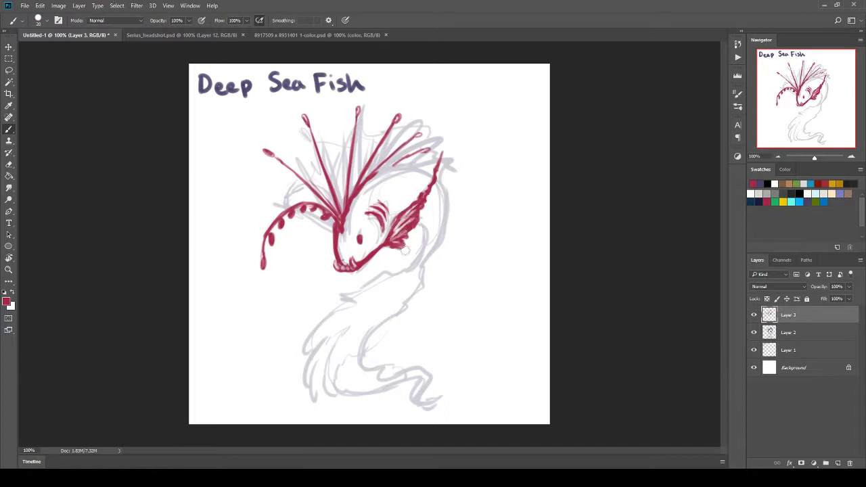
Remove the red antennae and outline the head top and the fish's back
{"action": "key", "text": "ctrl+alt+z"}
{"action": "key", "text": "ctrl+alt+z"}
{"action": "key", "text": "ctrl+alt+z"}
{"action": "key", "text": "ctrl+alt+z"}
{"action": "key", "text": "ctrl+alt+z"}
{"action": "key", "text": "ctrl+alt+z"}
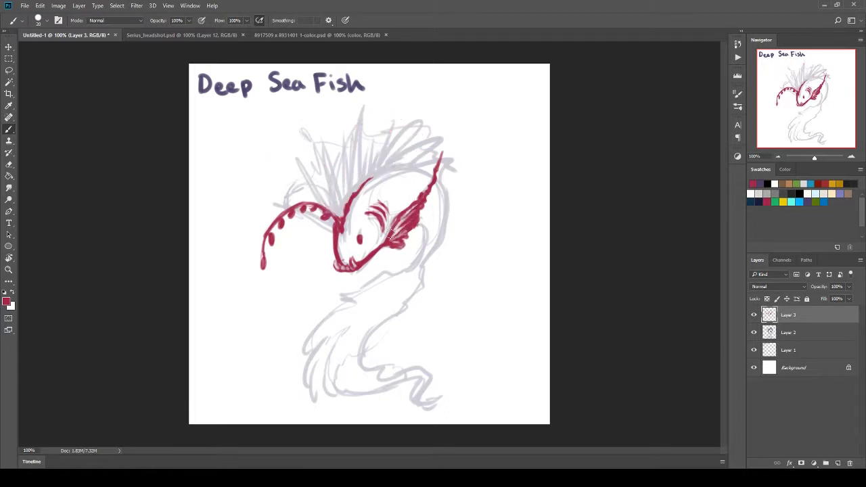
{"action": "left_click_drag", "start_coordinate": [358, 179], "coordinate": [415, 273]}
{"action": "mouse_move", "coordinate": [439, 184]}
{"action": "left_mouse_down"}
{"action": "mouse_move", "coordinate": [413, 271]}
{"action": "mouse_move", "coordinate": [423, 247]}
{"action": "left_mouse_up"}
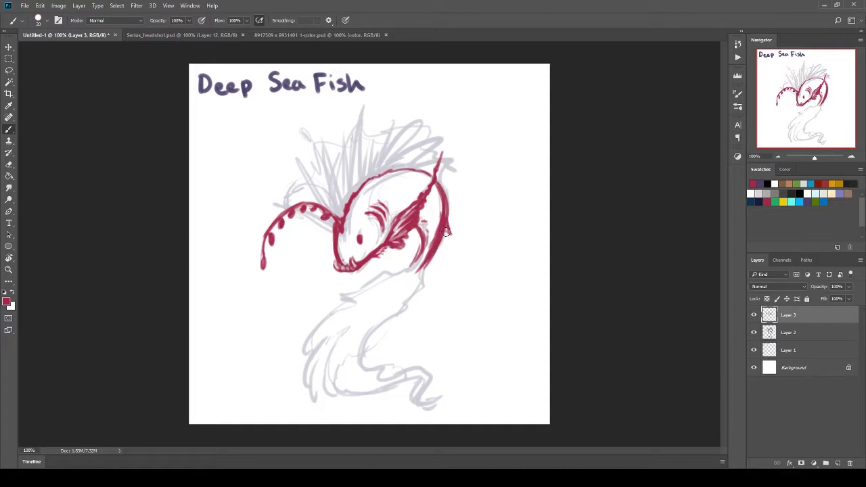
{"action": "left_click_drag", "start_coordinate": [440, 217], "coordinate": [446, 233]}
{"action": "key", "text": "ctrl+z"}
{"action": "left_click_drag", "start_coordinate": [444, 187], "coordinate": [430, 258]}
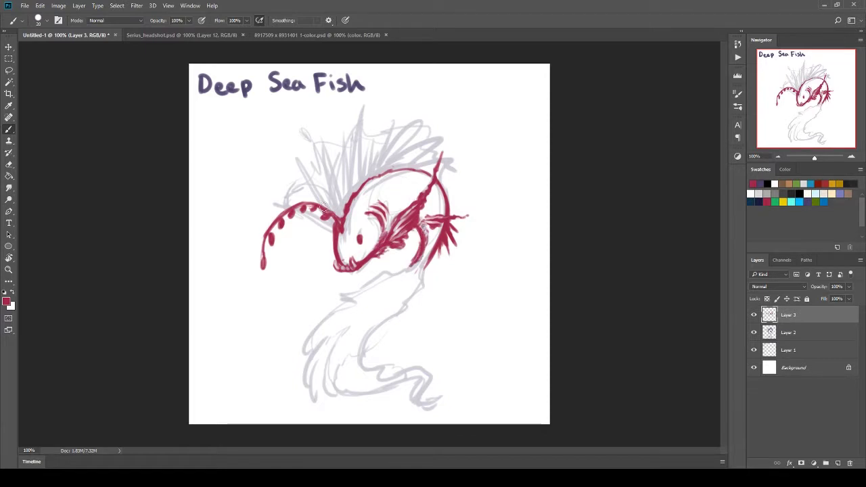
Add a swirly lure bulb with oval markings and spiky red crest strokes over the head
{"action": "mouse_move", "coordinate": [325, 209]}
{"action": "left_mouse_down"}
{"action": "mouse_move", "coordinate": [265, 267]}
{"action": "mouse_move", "coordinate": [257, 287]}
{"action": "left_mouse_up"}
{"action": "mouse_move", "coordinate": [278, 220]}
{"action": "left_mouse_down"}
{"action": "mouse_move", "coordinate": [261, 267]}
{"action": "mouse_move", "coordinate": [341, 218]}
{"action": "mouse_move", "coordinate": [342, 125]}
{"action": "left_mouse_up"}
{"action": "left_click_drag", "start_coordinate": [345, 203], "coordinate": [359, 135]}
{"action": "left_click_drag", "start_coordinate": [352, 196], "coordinate": [410, 134]}
{"action": "left_click_drag", "start_coordinate": [369, 179], "coordinate": [433, 153]}
{"action": "left_click_drag", "start_coordinate": [437, 177], "coordinate": [459, 179]}
{"action": "mouse_move", "coordinate": [339, 215]}
{"action": "left_mouse_down"}
{"action": "mouse_move", "coordinate": [305, 167]}
{"action": "mouse_move", "coordinate": [291, 201]}
{"action": "left_mouse_up"}
{"action": "key", "text": "ctrl+z"}
{"action": "key", "text": "ctrl+z"}
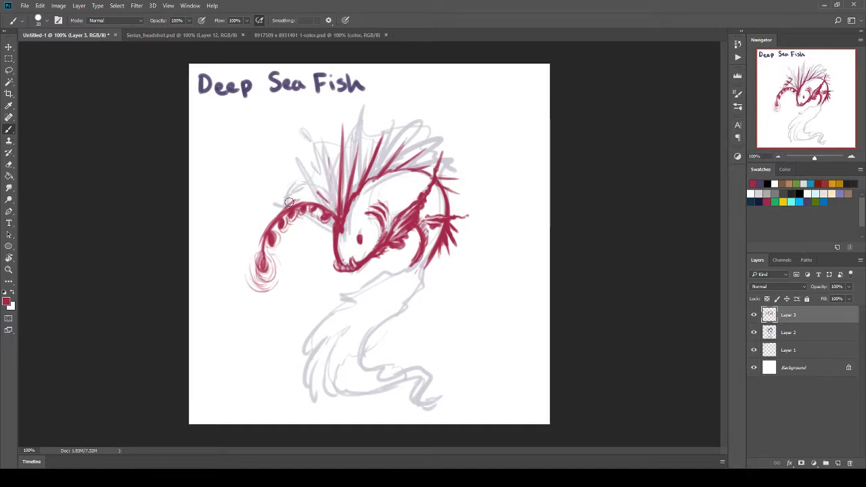
{"action": "key", "text": "ctrl+z"}
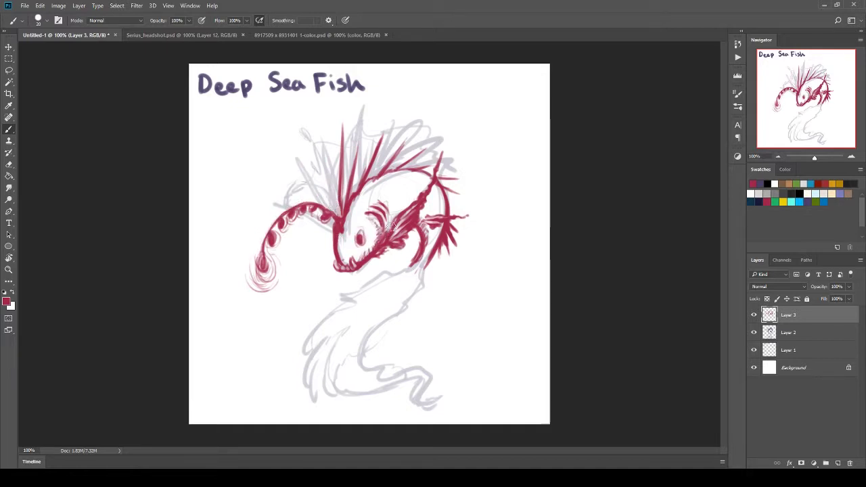
Redraw the tall red crest spikes and curve out the fish's body
{"action": "left_click_drag", "start_coordinate": [340, 215], "coordinate": [343, 115]}
{"action": "key", "text": "ctrl+z"}
{"action": "left_click_drag", "start_coordinate": [347, 197], "coordinate": [366, 115]}
{"action": "left_click_drag", "start_coordinate": [358, 182], "coordinate": [421, 128]}
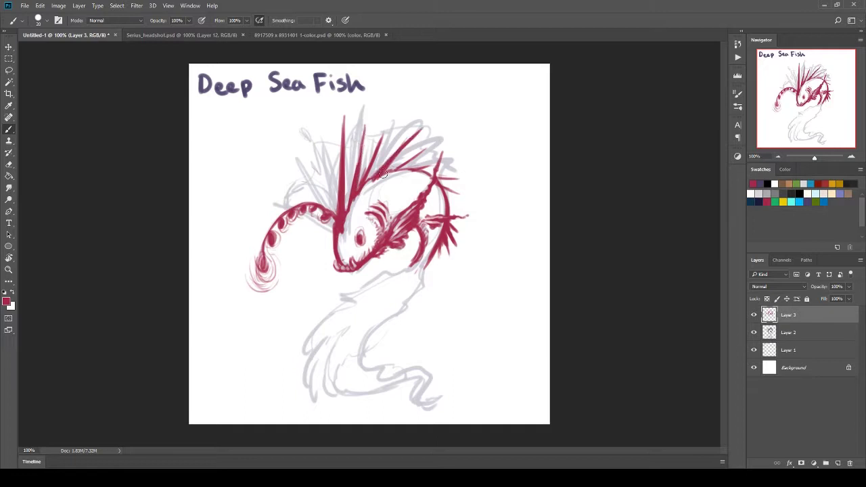
{"action": "left_click_drag", "start_coordinate": [348, 217], "coordinate": [413, 167]}
{"action": "mouse_move", "coordinate": [421, 268]}
{"action": "left_mouse_down"}
{"action": "mouse_move", "coordinate": [323, 313]}
{"action": "mouse_move", "coordinate": [339, 393]}
{"action": "left_mouse_up"}
Ink the zigzag body edges, the tail and a long diagonal body stroke
{"action": "mouse_move", "coordinate": [428, 262]}
{"action": "left_mouse_down"}
{"action": "mouse_move", "coordinate": [353, 369]}
{"action": "mouse_move", "coordinate": [459, 404]}
{"action": "left_mouse_up"}
{"action": "left_click_drag", "start_coordinate": [359, 370], "coordinate": [452, 406]}
{"action": "left_click_drag", "start_coordinate": [429, 261], "coordinate": [295, 313]}
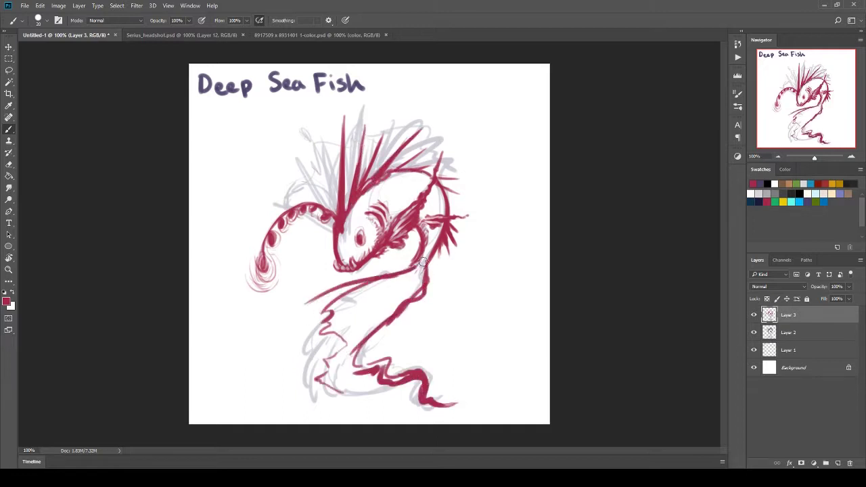
{"action": "left_click_drag", "start_coordinate": [424, 272], "coordinate": [383, 342]}
{"action": "left_click_drag", "start_coordinate": [302, 322], "coordinate": [388, 285]}
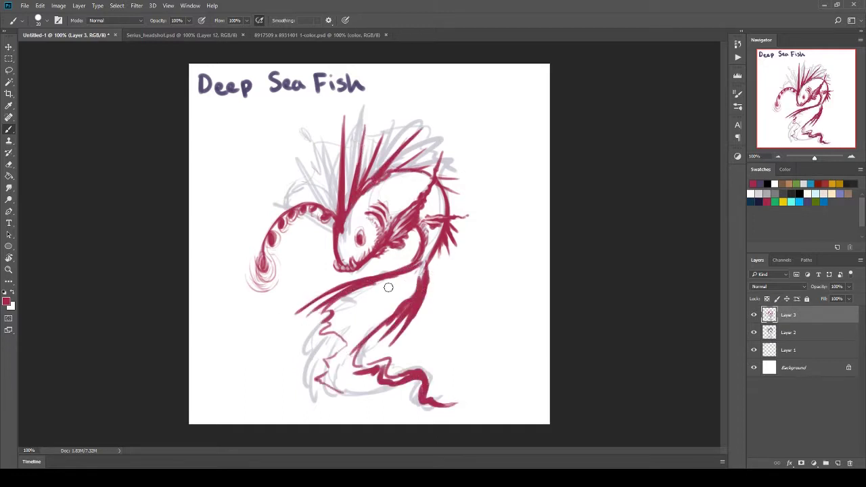
{"action": "key", "text": "ctrl+z"}
{"action": "key", "text": "ctrl+z"}
{"action": "key", "text": "ctrl+z"}
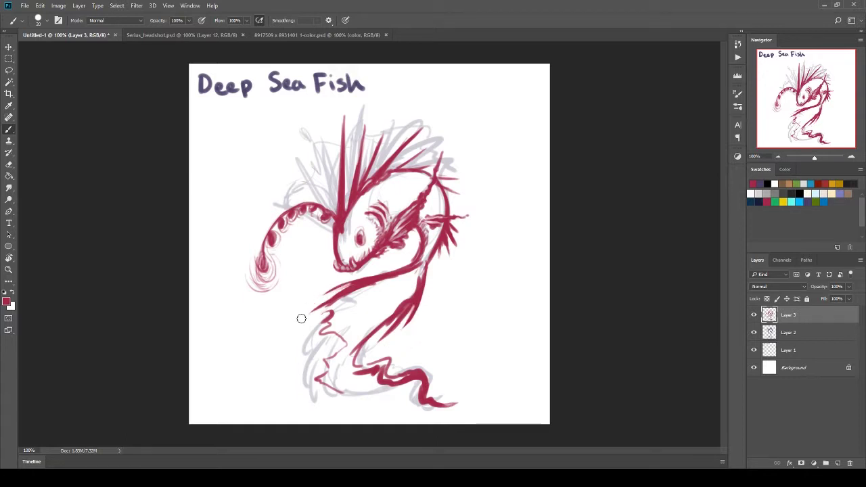
Shade the body's right side in red, add a shaded diagonal fin and darken the tail squiggles
{"action": "left_click_drag", "start_coordinate": [299, 315], "coordinate": [352, 284]}
{"action": "left_click_drag", "start_coordinate": [416, 298], "coordinate": [368, 349]}
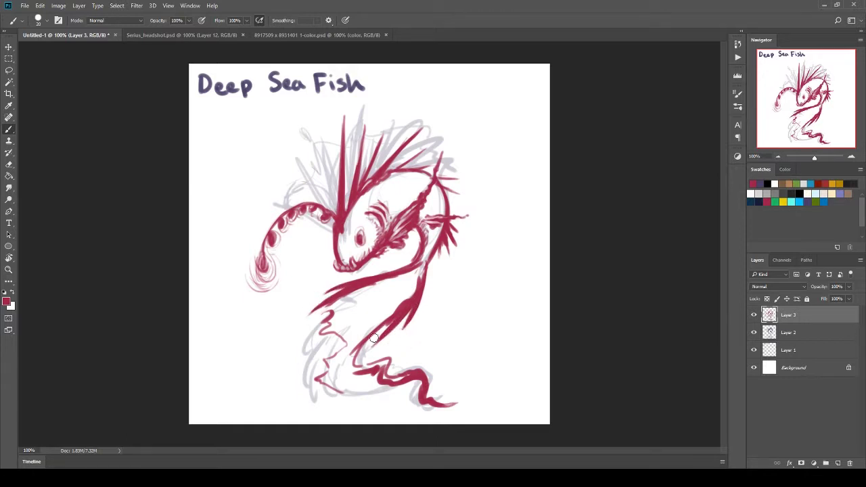
{"action": "mouse_move", "coordinate": [425, 272]}
{"action": "left_mouse_down"}
{"action": "mouse_move", "coordinate": [359, 335]}
{"action": "mouse_move", "coordinate": [321, 315]}
{"action": "mouse_move", "coordinate": [318, 382]}
{"action": "left_mouse_up"}
{"action": "left_click_drag", "start_coordinate": [317, 386], "coordinate": [391, 373]}
{"action": "left_click_drag", "start_coordinate": [437, 389], "coordinate": [414, 383]}
{"action": "left_click_drag", "start_coordinate": [386, 389], "coordinate": [350, 342]}
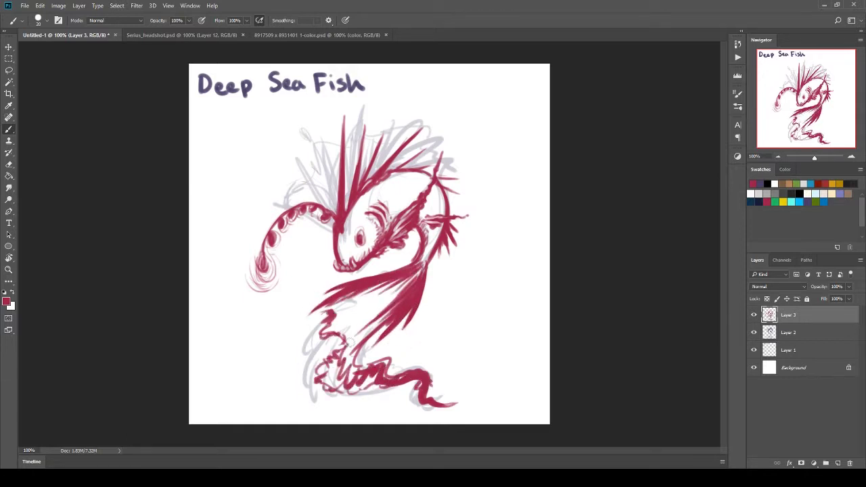
{"action": "mouse_move", "coordinate": [406, 279]}
{"action": "left_mouse_down"}
{"action": "mouse_move", "coordinate": [332, 379]}
{"action": "mouse_move", "coordinate": [338, 386]}
{"action": "mouse_move", "coordinate": [324, 386]}
{"action": "mouse_move", "coordinate": [355, 345]}
{"action": "left_mouse_up"}
Hide the grey sketch layer, erode the lower body edges and streak the fin with rays
{"action": "left_click", "coordinate": [754, 333]}
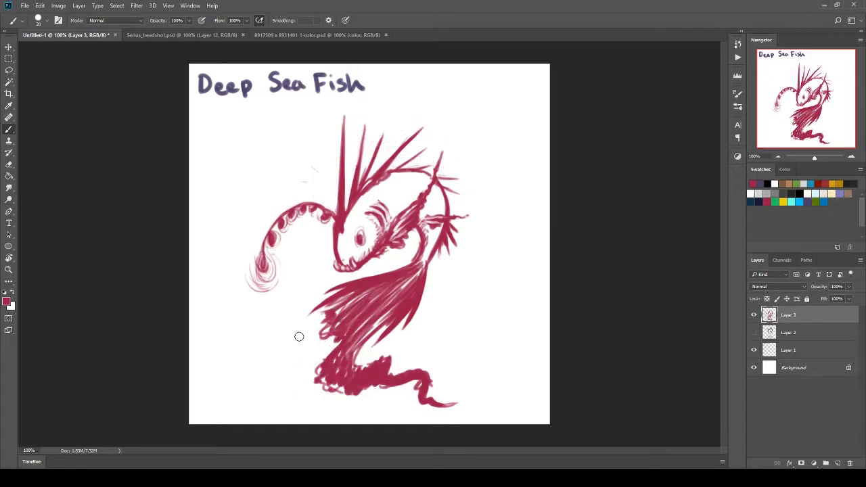
{"action": "mouse_move", "coordinate": [323, 313]}
{"action": "left_mouse_down"}
{"action": "mouse_move", "coordinate": [335, 389]}
{"action": "mouse_move", "coordinate": [440, 400]}
{"action": "left_mouse_up"}
{"action": "left_click_drag", "start_coordinate": [362, 362], "coordinate": [425, 373]}
{"action": "left_click_drag", "start_coordinate": [319, 362], "coordinate": [352, 303]}
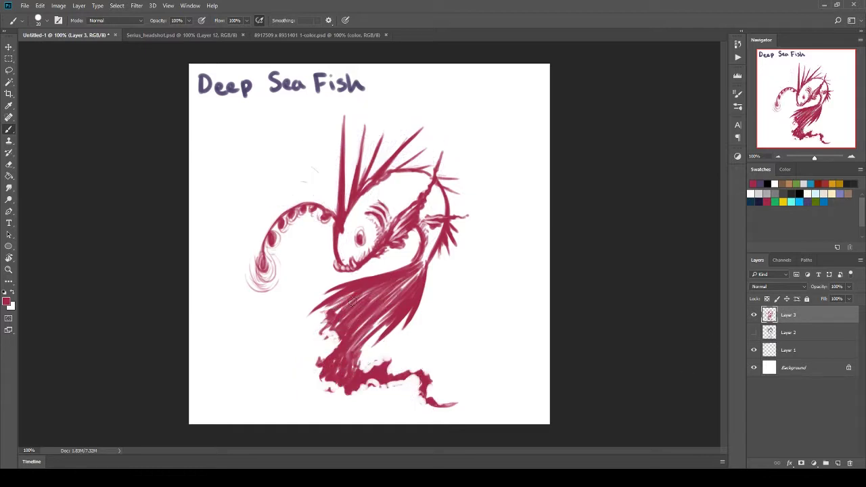
{"action": "mouse_move", "coordinate": [419, 266]}
{"action": "left_mouse_down"}
{"action": "mouse_move", "coordinate": [347, 298]}
{"action": "mouse_move", "coordinate": [335, 318]}
{"action": "mouse_move", "coordinate": [342, 328]}
{"action": "mouse_move", "coordinate": [379, 325]}
{"action": "mouse_move", "coordinate": [344, 293]}
{"action": "mouse_move", "coordinate": [324, 304]}
{"action": "mouse_move", "coordinate": [335, 358]}
{"action": "mouse_move", "coordinate": [409, 374]}
{"action": "mouse_move", "coordinate": [342, 396]}
{"action": "mouse_move", "coordinate": [442, 405]}
{"action": "left_mouse_up"}
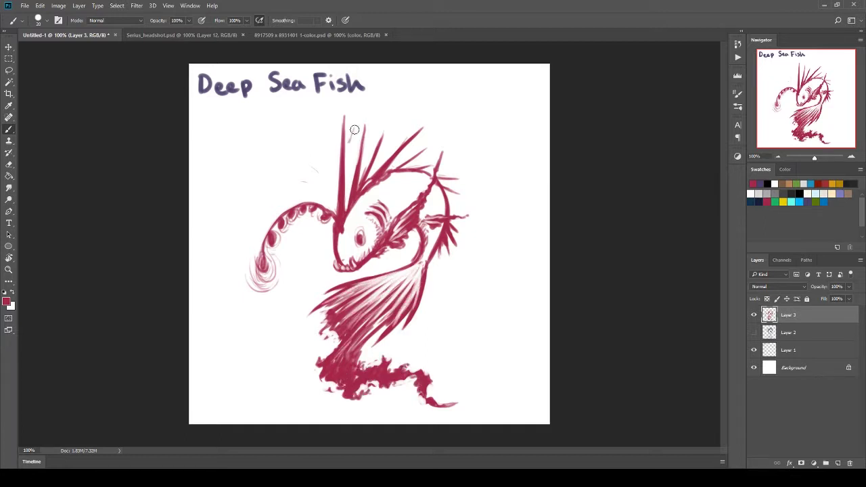
Fill the crest spikes with dense red hatching and streaks
{"action": "mouse_move", "coordinate": [355, 129]}
{"action": "left_mouse_down"}
{"action": "mouse_move", "coordinate": [409, 137]}
{"action": "mouse_move", "coordinate": [443, 169]}
{"action": "mouse_move", "coordinate": [418, 143]}
{"action": "left_mouse_up"}
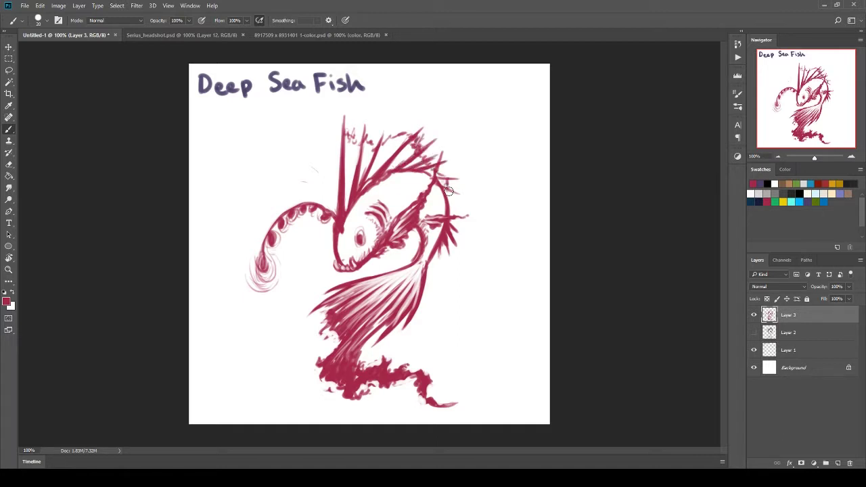
{"action": "left_click_drag", "start_coordinate": [345, 206], "coordinate": [356, 134]}
{"action": "mouse_move", "coordinate": [359, 176]}
{"action": "left_mouse_down"}
{"action": "mouse_move", "coordinate": [392, 138]}
{"action": "mouse_move", "coordinate": [423, 146]}
{"action": "mouse_move", "coordinate": [443, 184]}
{"action": "left_mouse_up"}
{"action": "mouse_move", "coordinate": [406, 174]}
{"action": "left_mouse_down"}
{"action": "mouse_move", "coordinate": [381, 181]}
{"action": "mouse_move", "coordinate": [406, 182]}
{"action": "mouse_move", "coordinate": [433, 203]}
{"action": "mouse_move", "coordinate": [434, 240]}
{"action": "left_mouse_up"}
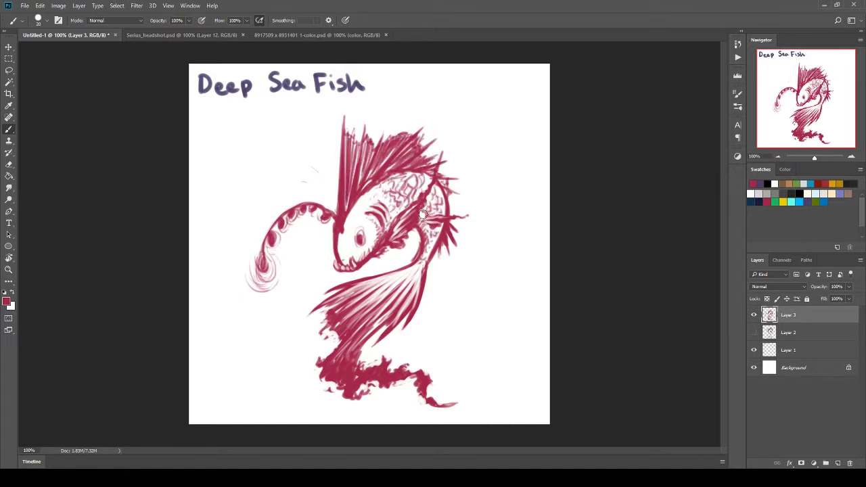
Paint scale texture down the fish's upper right side and strengthen the lure stem
{"action": "left_click_drag", "start_coordinate": [393, 200], "coordinate": [432, 173]}
{"action": "key", "text": "ctrl+z"}
{"action": "key", "text": "ctrl+z"}
{"action": "left_click_drag", "start_coordinate": [362, 200], "coordinate": [403, 178]}
{"action": "mouse_move", "coordinate": [396, 186]}
{"action": "left_mouse_down"}
{"action": "mouse_move", "coordinate": [441, 198]}
{"action": "mouse_move", "coordinate": [416, 269]}
{"action": "left_mouse_up"}
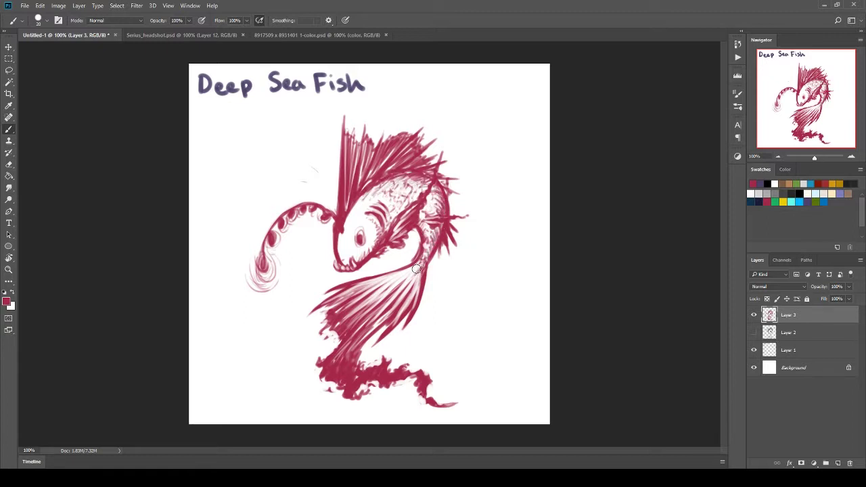
{"action": "mouse_move", "coordinate": [297, 205]}
{"action": "left_mouse_down"}
{"action": "mouse_move", "coordinate": [261, 260]}
{"action": "mouse_move", "coordinate": [334, 208]}
{"action": "left_mouse_up"}
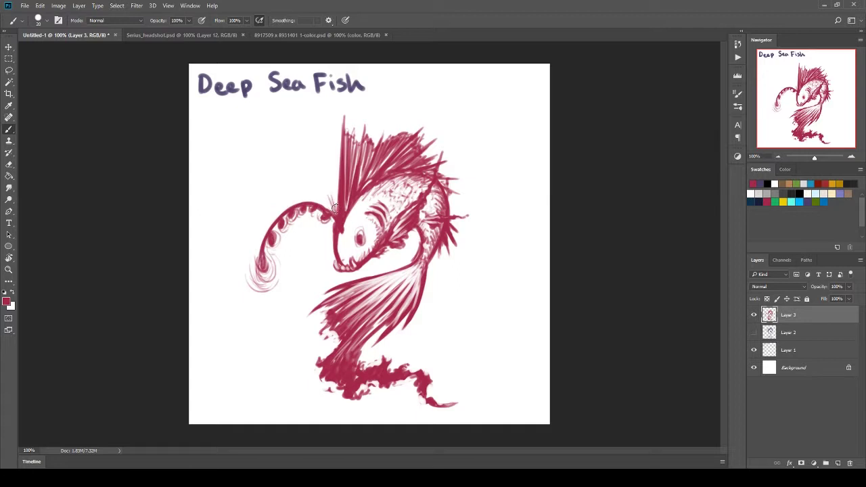
{"action": "left_click_drag", "start_coordinate": [329, 144], "coordinate": [338, 212]}
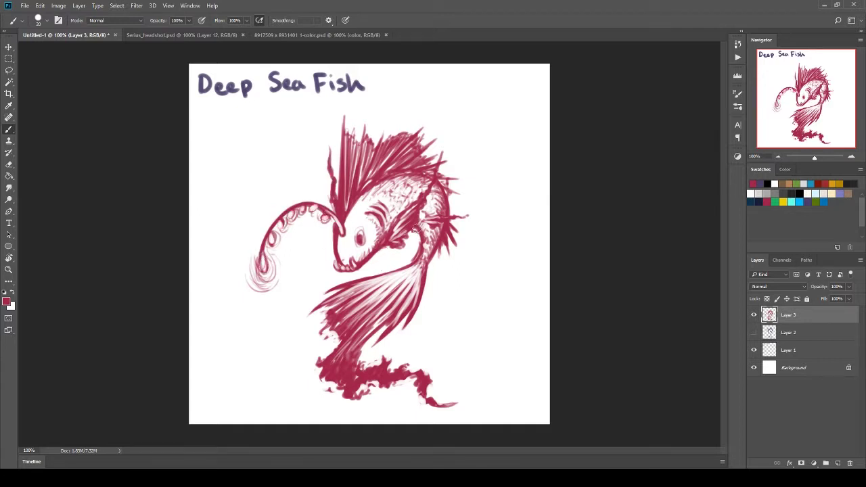
Add a new empty layer and recolour the sketch lines dark teal-green
{"action": "left_click", "coordinate": [838, 463]}
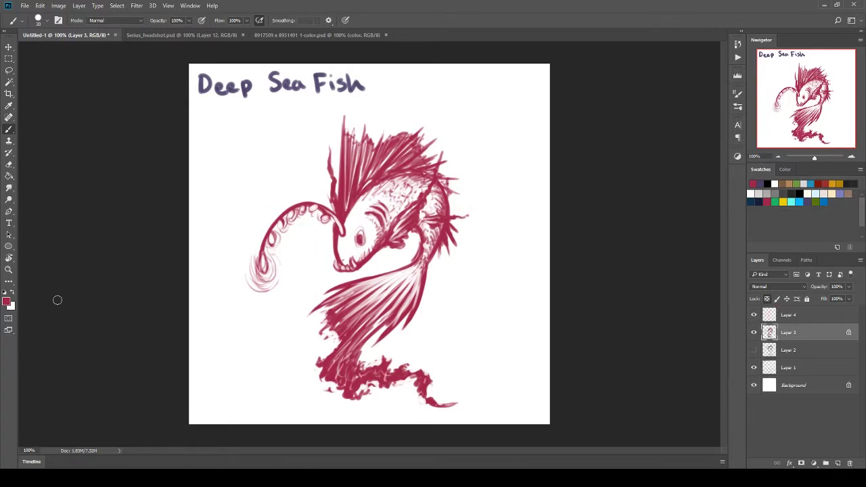
{"action": "key", "text": "i"}
{"action": "left_click", "coordinate": [6, 302]}
{"action": "left_click_drag", "start_coordinate": [643, 277], "coordinate": [643, 292]}
{"action": "left_click", "coordinate": [581, 309]}
{"action": "key", "text": "Return"}
{"action": "key", "text": "alt+shift+BackSpace"}
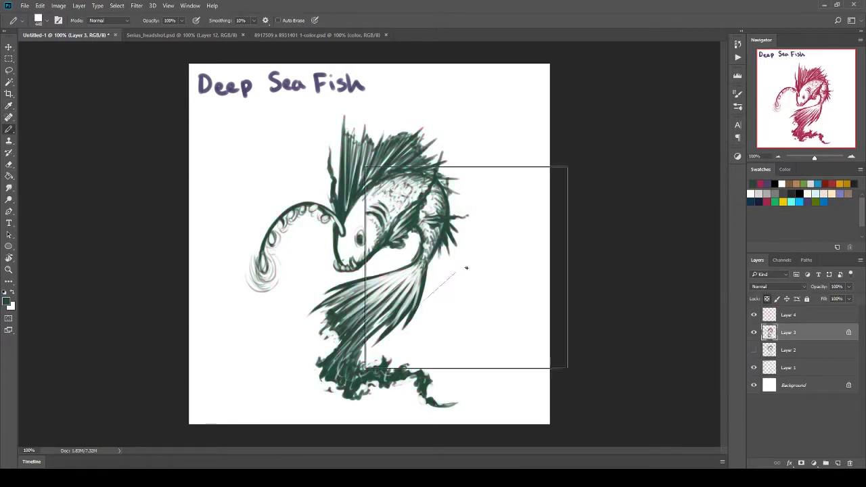
Select the empty layer and set up a round brush in light cyan
{"action": "left_click", "coordinate": [9, 129]}
{"action": "left_click", "coordinate": [47, 129]}
{"action": "left_click", "coordinate": [42, 20]}
{"action": "left_click", "coordinate": [6, 302]}
{"action": "left_click", "coordinate": [548, 233]}
{"action": "key", "text": "Return"}
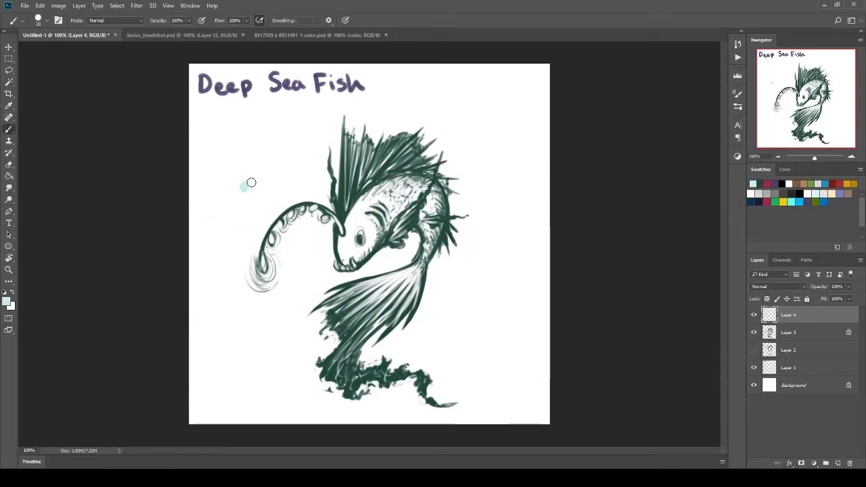
Dab cyan bubbles of varied sizes around the lure and fin, trimming stray dots
{"action": "left_click", "coordinate": [245, 158]}
{"action": "left_click", "coordinate": [469, 278]}
{"action": "left_click", "coordinate": [455, 309]}
{"action": "left_click", "coordinate": [499, 279]}
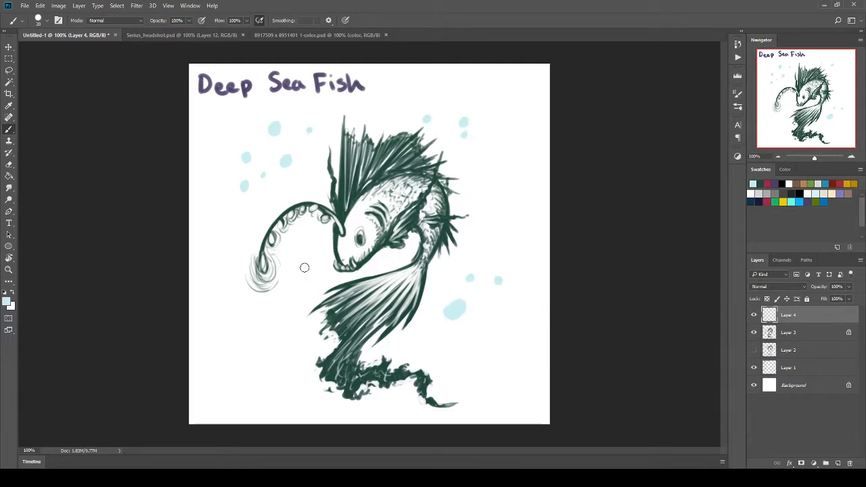
{"action": "left_click", "coordinate": [255, 215]}
{"action": "key", "text": "e"}
{"action": "key", "text": "b"}
{"action": "left_click", "coordinate": [226, 126]}
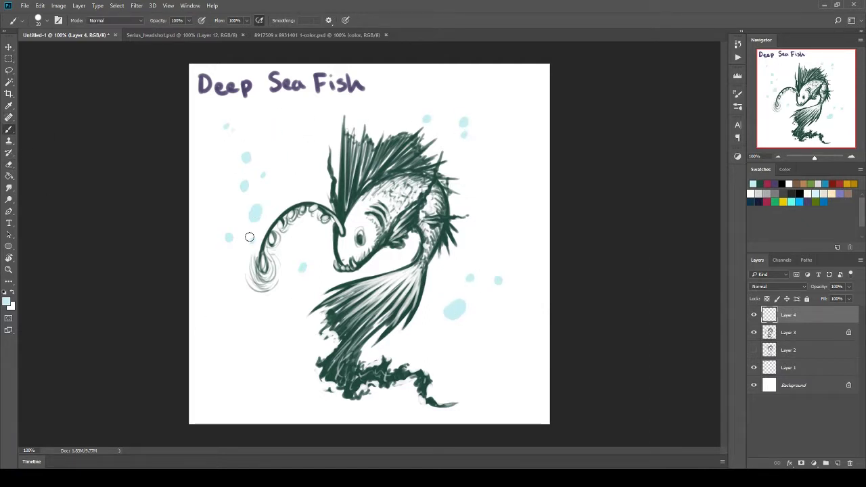
Add a background layer filled with dark navy and a new layer for highlights
{"action": "left_click", "coordinate": [6, 301]}
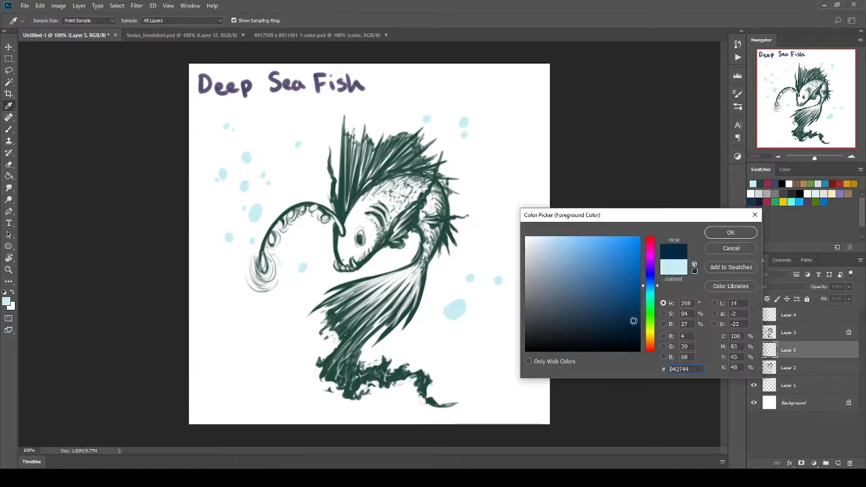
{"action": "left_click", "coordinate": [731, 232]}
{"action": "key", "text": "alt+BackSpace"}
{"action": "left_click", "coordinate": [6, 301]}
{"action": "left_click", "coordinate": [574, 250]}
{"action": "key", "text": "Return"}
{"action": "key", "text": "ctrl+shift+alt+n"}
{"action": "key", "text": "b"}
Paint light cyan highlights on the lure, head scales and lower fin streaks
{"action": "left_click_drag", "start_coordinate": [263, 256], "coordinate": [264, 269]}
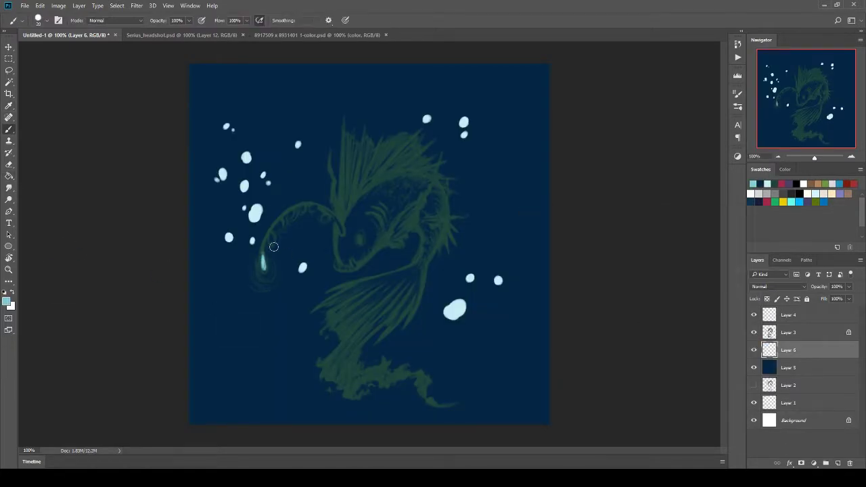
{"action": "mouse_move", "coordinate": [338, 244]}
{"action": "left_mouse_down"}
{"action": "mouse_move", "coordinate": [359, 238]}
{"action": "mouse_move", "coordinate": [365, 223]}
{"action": "mouse_move", "coordinate": [350, 250]}
{"action": "mouse_move", "coordinate": [369, 203]}
{"action": "mouse_move", "coordinate": [384, 192]}
{"action": "mouse_move", "coordinate": [357, 185]}
{"action": "left_mouse_up"}
{"action": "left_click_drag", "start_coordinate": [333, 300], "coordinate": [345, 365]}
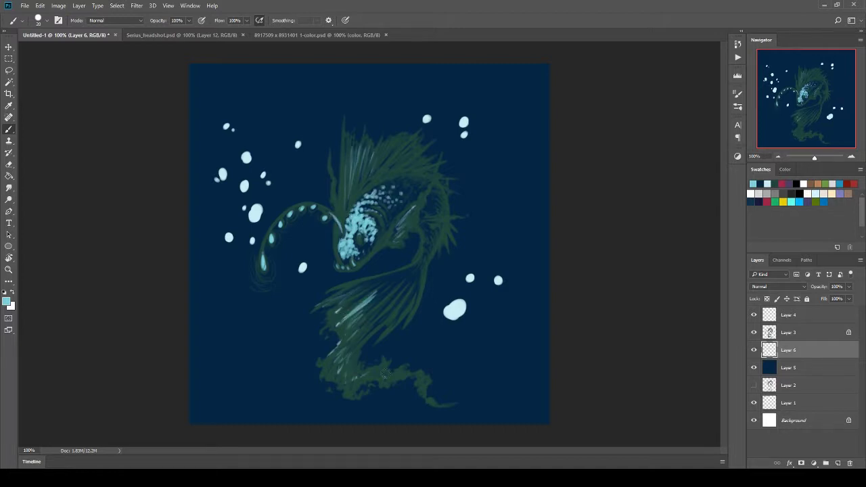
{"action": "left_click_drag", "start_coordinate": [338, 328], "coordinate": [406, 284]}
{"action": "left_click_drag", "start_coordinate": [356, 308], "coordinate": [420, 278]}
Smudge the cyan lure to soften it, then duplicate the bubbles layer
{"action": "key", "text": "r"}
{"action": "mouse_move", "coordinate": [263, 266]}
{"action": "left_mouse_down"}
{"action": "mouse_move", "coordinate": [285, 215]}
{"action": "mouse_move", "coordinate": [355, 234]}
{"action": "mouse_move", "coordinate": [400, 193]}
{"action": "mouse_move", "coordinate": [273, 236]}
{"action": "left_mouse_up"}
{"action": "key", "text": "b"}
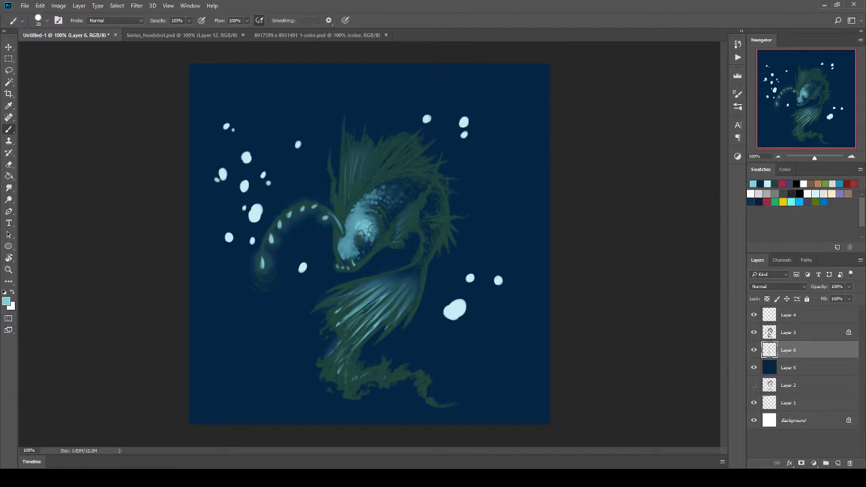
{"action": "left_click", "coordinate": [788, 315]}
{"action": "key", "text": "ctrl+j"}
Gaussian-blur the copied bubbles into a glow and add a mask to the original bubbles layer
{"action": "left_click", "coordinate": [137, 5]}
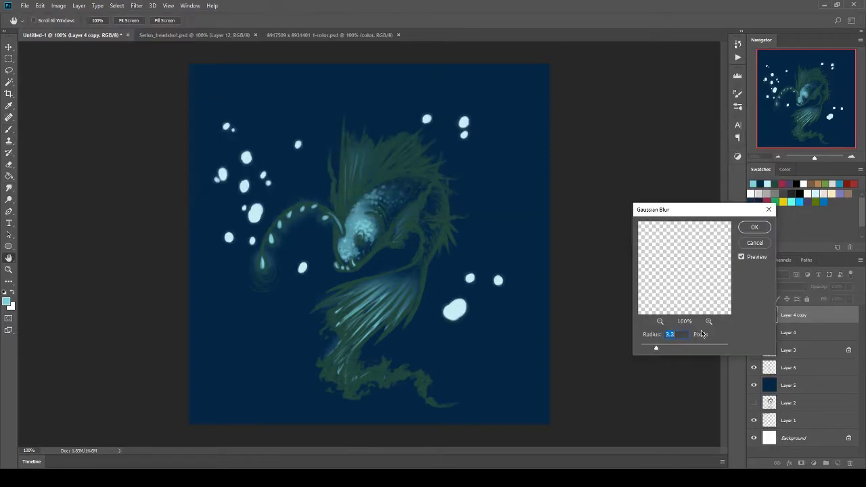
{"action": "left_click_drag", "start_coordinate": [745, 325], "coordinate": [754, 325]}
{"action": "left_click", "coordinate": [752, 226]}
{"action": "left_click", "coordinate": [802, 463]}
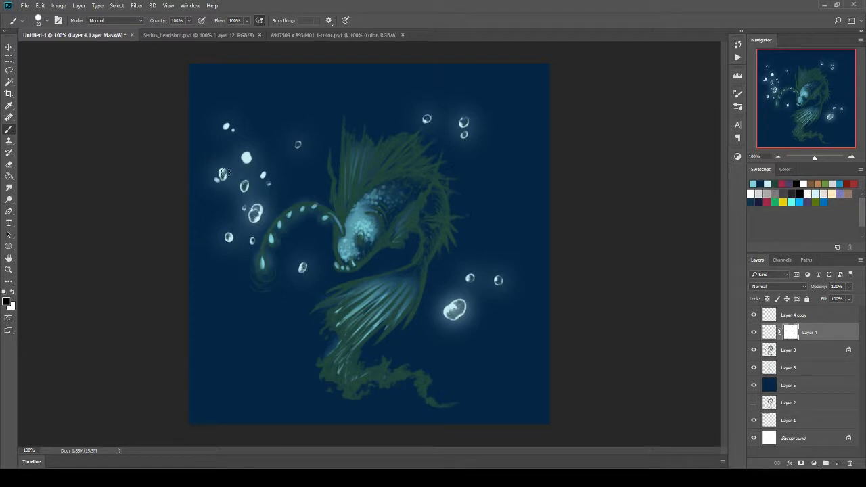
{"action": "left_click", "coordinate": [789, 350]}
{"action": "left_click", "coordinate": [7, 302]}
Pick dark green with a 100 px round brush and repaint green strokes on the head
{"action": "left_click", "coordinate": [731, 230]}
{"action": "double_click", "coordinate": [41, 135]}
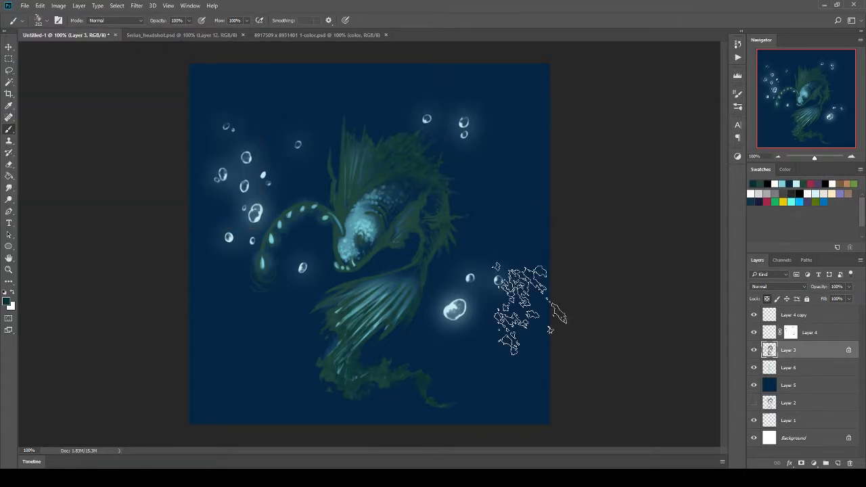
{"action": "left_click", "coordinate": [44, 21]}
{"action": "double_click", "coordinate": [27, 115]}
{"action": "mouse_move", "coordinate": [389, 184]}
{"action": "left_mouse_down"}
{"action": "mouse_move", "coordinate": [415, 329]}
{"action": "mouse_move", "coordinate": [397, 151]}
{"action": "left_mouse_up"}
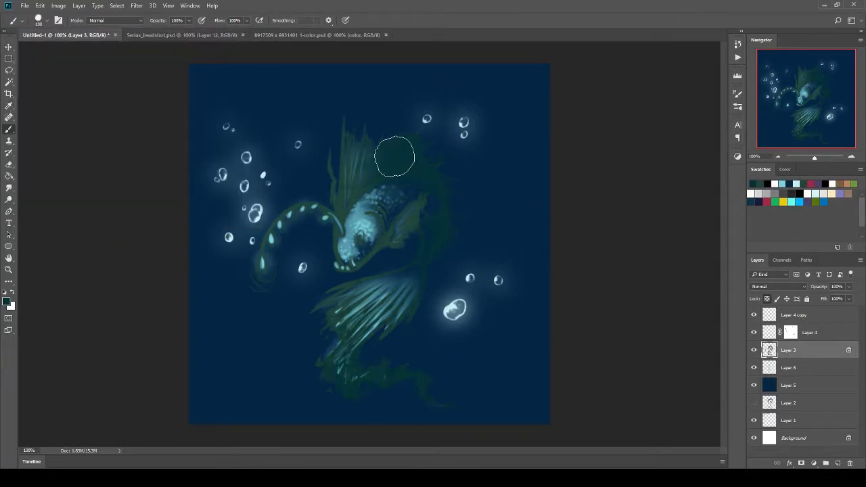
With a 20 px brush in light teal, paint the tail and the dorsal, right and lower fins
{"action": "left_click", "coordinate": [38, 20]}
{"action": "left_click", "coordinate": [7, 302]}
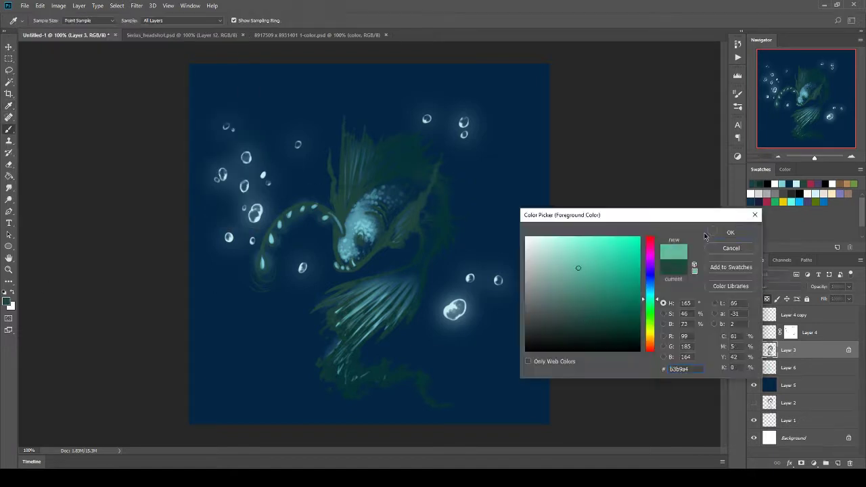
{"action": "left_click", "coordinate": [735, 226]}
{"action": "mouse_move", "coordinate": [332, 216]}
{"action": "left_mouse_down"}
{"action": "mouse_move", "coordinate": [261, 284]}
{"action": "mouse_move", "coordinate": [365, 239]}
{"action": "mouse_move", "coordinate": [440, 159]}
{"action": "left_mouse_up"}
{"action": "left_click_drag", "start_coordinate": [396, 244], "coordinate": [460, 218]}
{"action": "left_click_drag", "start_coordinate": [332, 207], "coordinate": [330, 154]}
{"action": "mouse_move", "coordinate": [328, 338]}
{"action": "left_mouse_down"}
{"action": "mouse_move", "coordinate": [382, 317]}
{"action": "mouse_move", "coordinate": [450, 405]}
{"action": "left_mouse_up"}
{"action": "left_click_drag", "start_coordinate": [335, 379], "coordinate": [396, 379]}
{"action": "left_click_drag", "start_coordinate": [406, 288], "coordinate": [345, 363]}
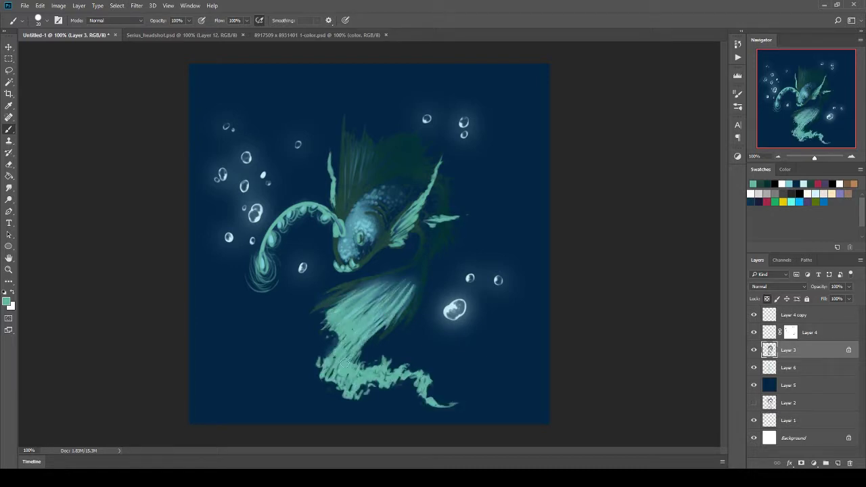
Sample dark green from the painting and stroke the dorsal, lower and right fins
{"action": "left_click", "coordinate": [345, 195], "text": "alt"}
{"action": "key", "text": "r"}
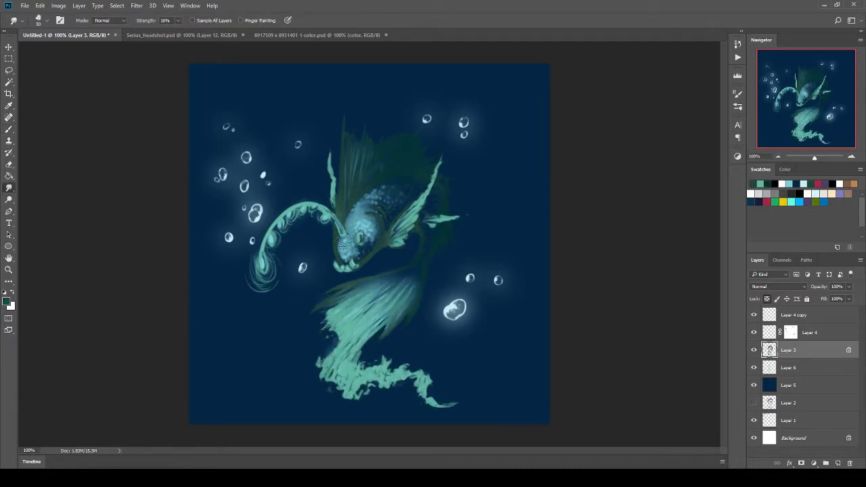
{"action": "key", "text": "b"}
{"action": "left_click_drag", "start_coordinate": [341, 206], "coordinate": [346, 119]}
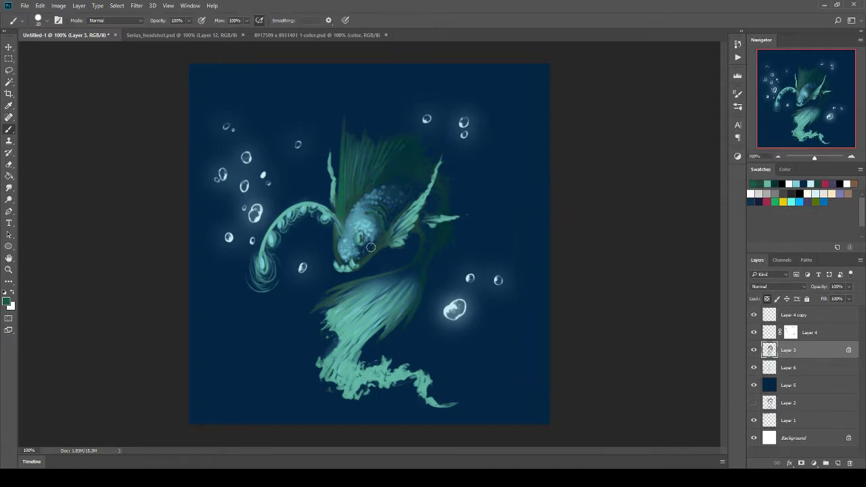
{"action": "left_click_drag", "start_coordinate": [421, 272], "coordinate": [401, 321]}
{"action": "left_click_drag", "start_coordinate": [403, 170], "coordinate": [407, 130]}
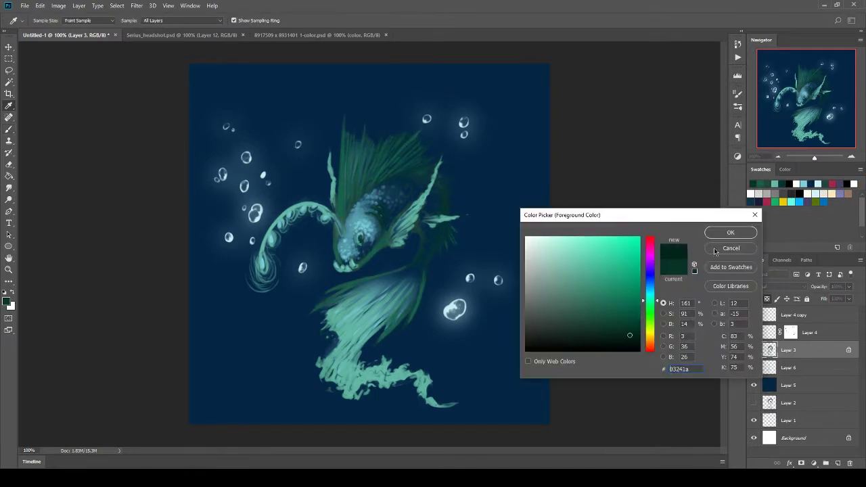
{"action": "mouse_move", "coordinate": [446, 183]}
{"action": "left_mouse_down"}
{"action": "mouse_move", "coordinate": [439, 200]}
{"action": "mouse_move", "coordinate": [368, 183]}
{"action": "left_mouse_up"}
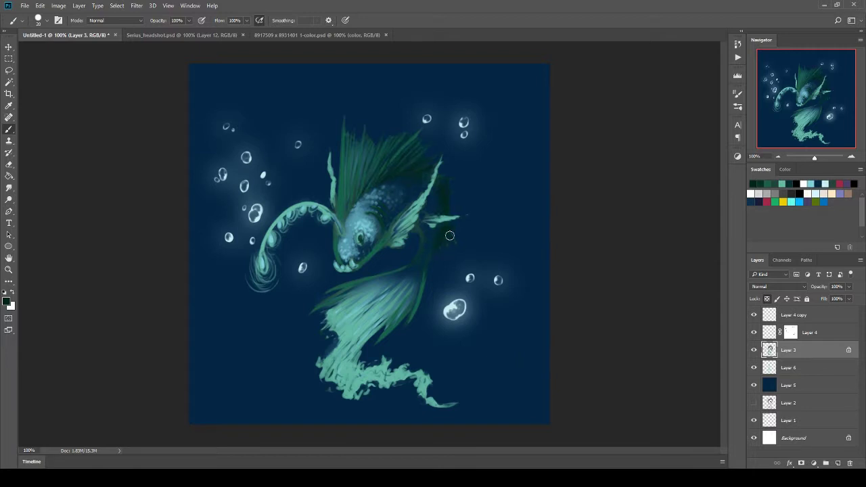
Add a new painting layer beneath Layer 6 with a dark blue foreground colour
{"action": "key", "text": "i"}
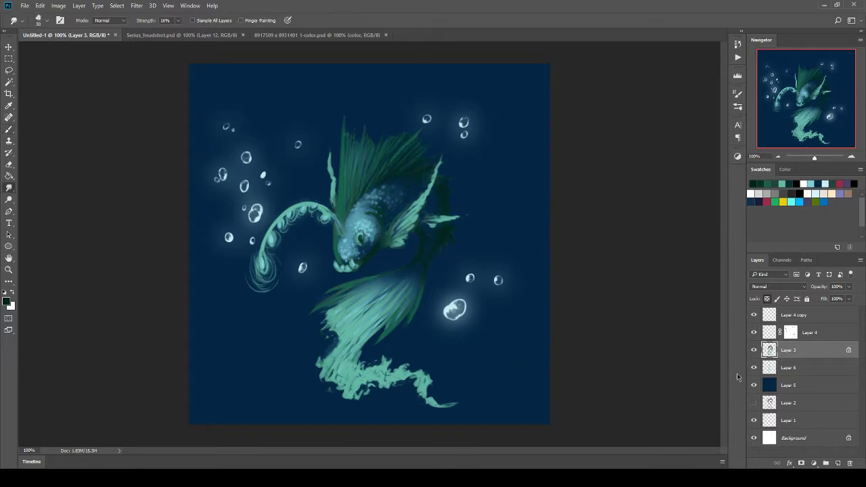
{"action": "left_click", "coordinate": [838, 463], "text": "ctrl"}
{"action": "left_click", "coordinate": [7, 302]}
{"action": "key", "text": "Return"}
{"action": "left_click", "coordinate": [6, 302]}
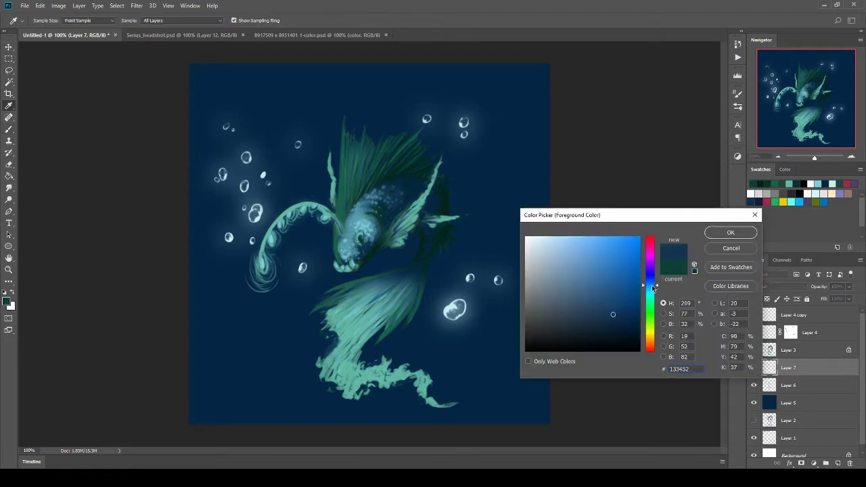
{"action": "key", "text": "Return"}
Try repainting the fish's head with a smaller brush, then undo the strokes
{"action": "key", "text": "b"}
{"action": "key", "text": "ctrl+bracketleft"}
{"action": "mouse_move", "coordinate": [345, 214]}
{"action": "left_mouse_down"}
{"action": "mouse_move", "coordinate": [351, 254]}
{"action": "mouse_move", "coordinate": [399, 196]}
{"action": "mouse_move", "coordinate": [386, 223]}
{"action": "left_mouse_up"}
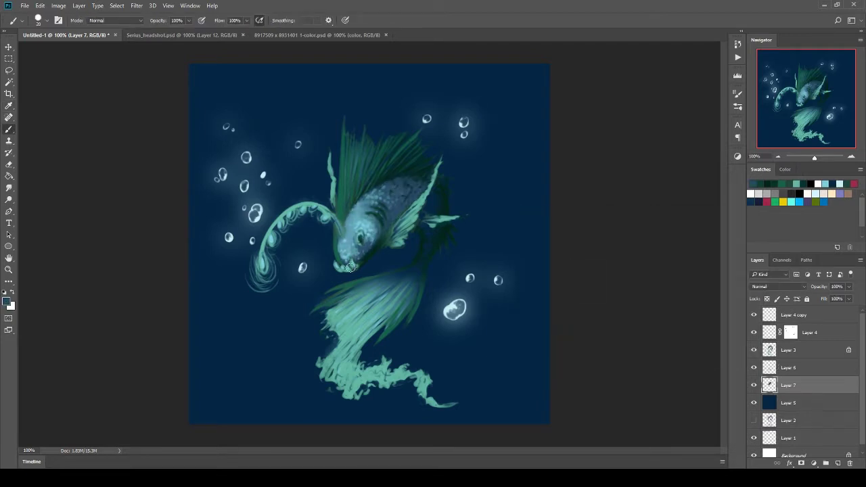
{"action": "key", "text": "ctrl+z"}
{"action": "left_click", "coordinate": [7, 302]}
{"action": "key", "text": "Return"}
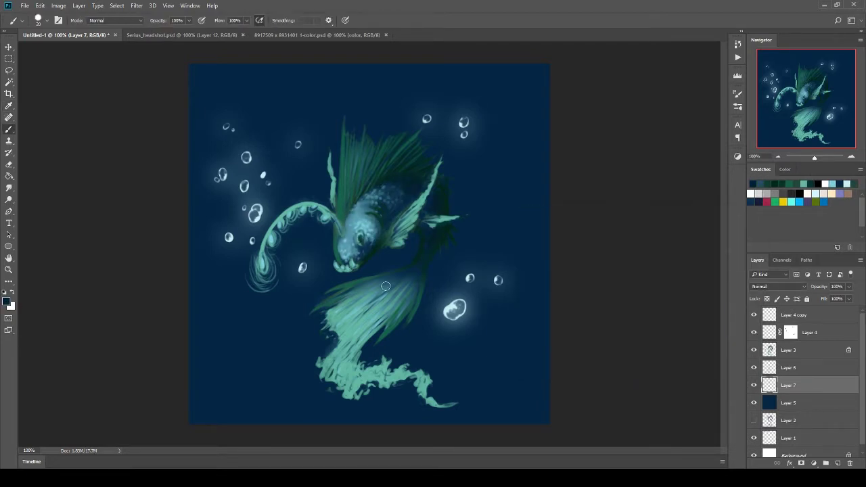
Select Layer 3, add a new layer above it, and pick light teal
{"action": "left_click", "coordinate": [410, 183], "text": "ctrl"}
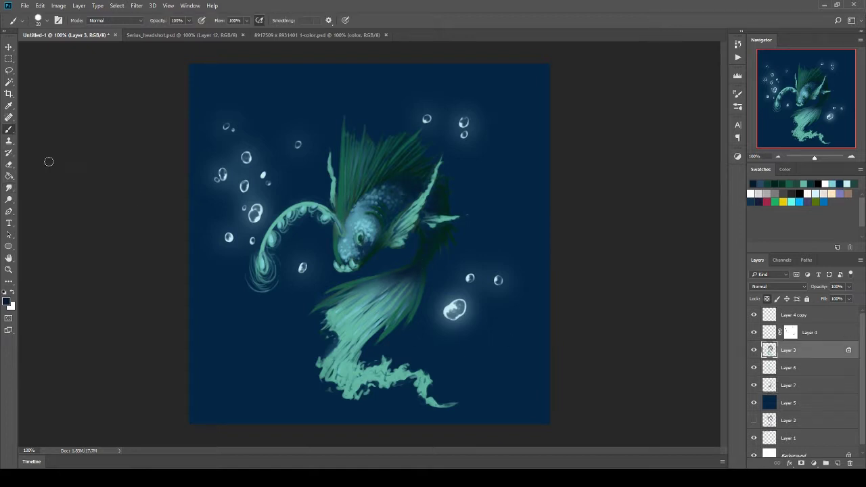
{"action": "key", "text": "ctrl+shift+alt+n"}
{"action": "left_click", "coordinate": [271, 286], "text": "alt"}
Brighten the lure curl, duplicate it, and add Overlay teal glow on the lower fin and tail
{"action": "mouse_move", "coordinate": [271, 286]}
{"action": "left_mouse_down"}
{"action": "mouse_move", "coordinate": [272, 233]}
{"action": "mouse_move", "coordinate": [263, 261]}
{"action": "left_mouse_up"}
{"action": "key", "text": "ctrl+j"}
{"action": "key", "text": "ctrl+shift+alt+n"}
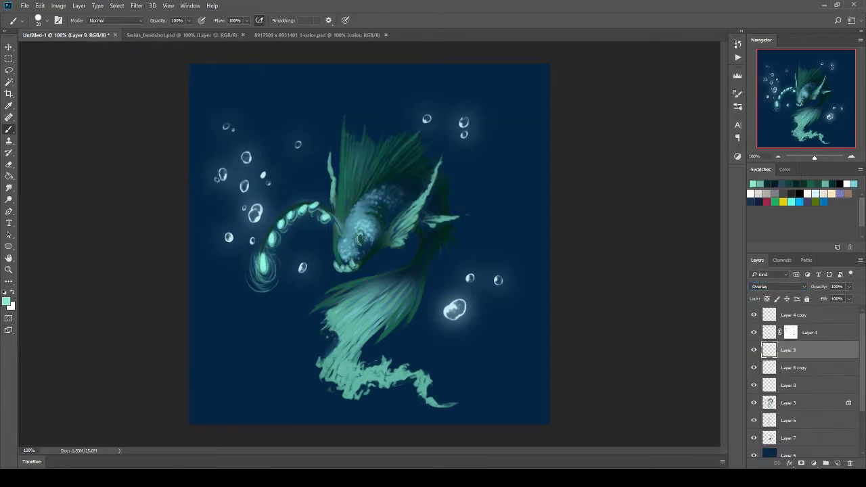
{"action": "mouse_move", "coordinate": [364, 313]}
{"action": "left_mouse_down"}
{"action": "mouse_move", "coordinate": [379, 324]}
{"action": "mouse_move", "coordinate": [337, 329]}
{"action": "left_mouse_up"}
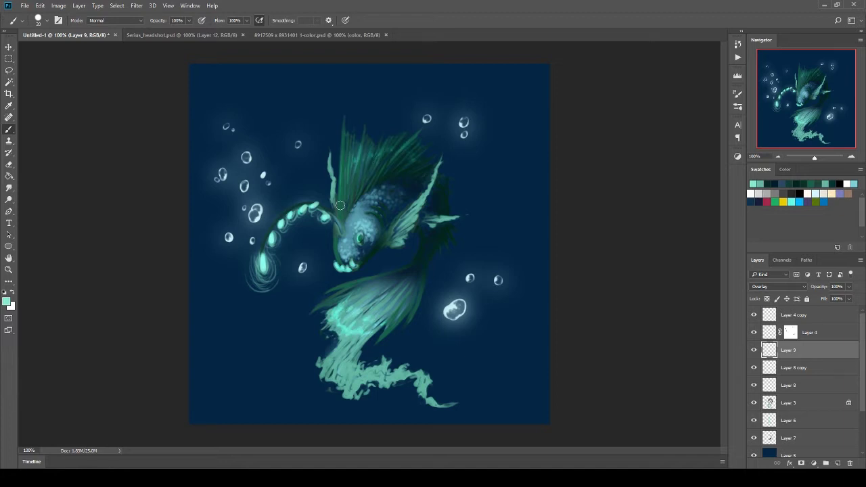
{"action": "left_click_drag", "start_coordinate": [337, 356], "coordinate": [418, 375]}
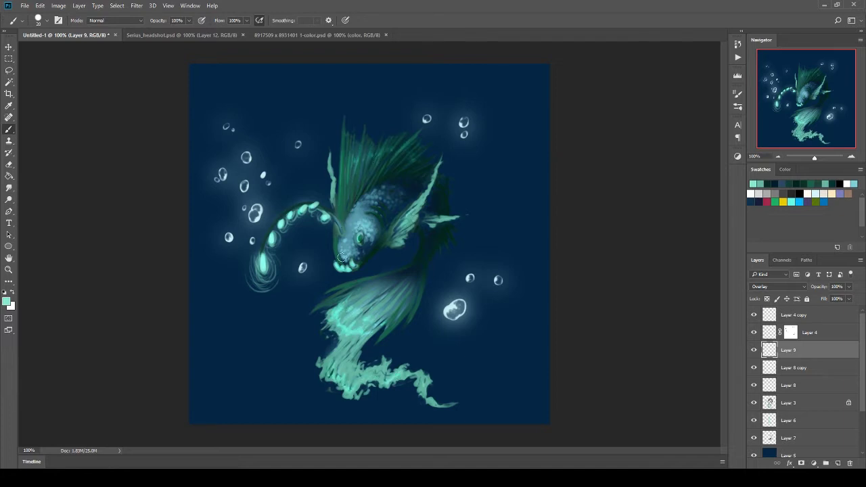
Lighten the navy background with a teal radial gradient on Layer 10
{"action": "left_click", "coordinate": [9, 176]}
{"action": "left_click", "coordinate": [47, 177]}
{"action": "left_click_drag", "start_coordinate": [203, 338], "coordinate": [535, 102]}
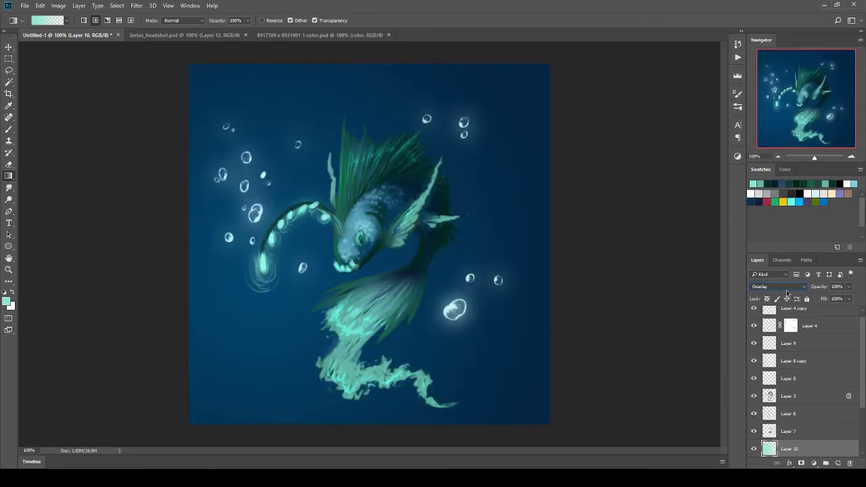
Paint spatter texture across the background on a new layer with a 400 px spatter brush
{"action": "left_click", "coordinate": [838, 463]}
{"action": "key", "text": "b"}
{"action": "left_click", "coordinate": [42, 20]}
{"action": "scroll", "coordinate": [226, 167], "scroll_direction": "down", "scroll_amount": 3}
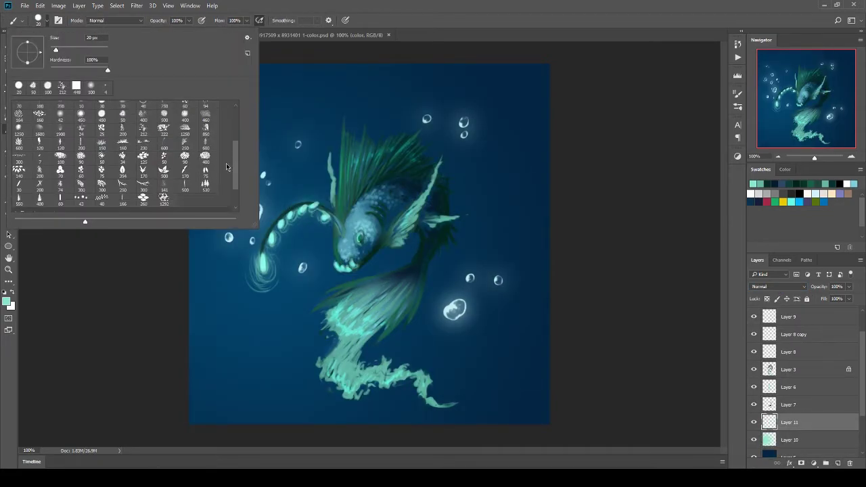
{"action": "double_click", "coordinate": [149, 121]}
{"action": "mouse_move", "coordinate": [223, 379]}
{"action": "left_mouse_down"}
{"action": "mouse_move", "coordinate": [210, 270]}
{"action": "mouse_move", "coordinate": [450, 196]}
{"action": "left_mouse_up"}
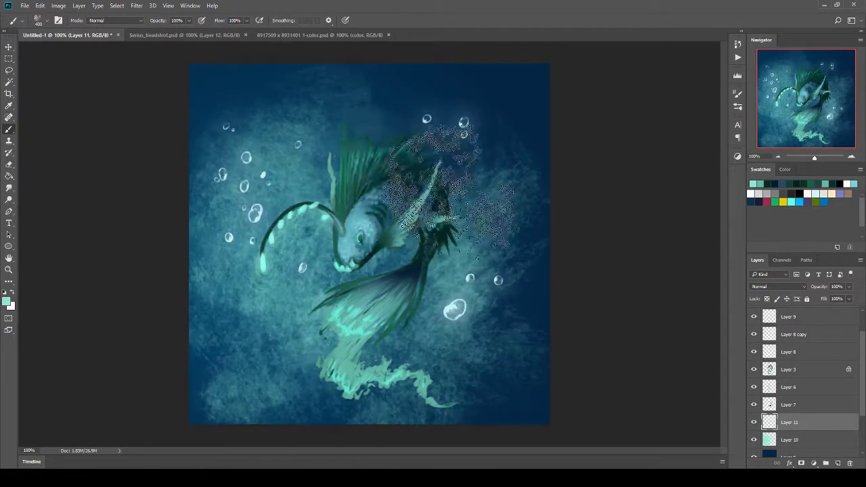
Blend the texture layer in Color Burn at 78% opacity, then reset to a 20 px round brush
{"action": "left_click", "coordinate": [778, 286]}
{"action": "left_click", "coordinate": [763, 354]}
{"action": "mouse_move", "coordinate": [849, 286]}
{"action": "left_mouse_down"}
{"action": "mouse_move", "coordinate": [812, 302]}
{"action": "mouse_move", "coordinate": [842, 301]}
{"action": "left_mouse_up"}
{"action": "left_click", "coordinate": [779, 286]}
{"action": "left_click", "coordinate": [761, 321]}
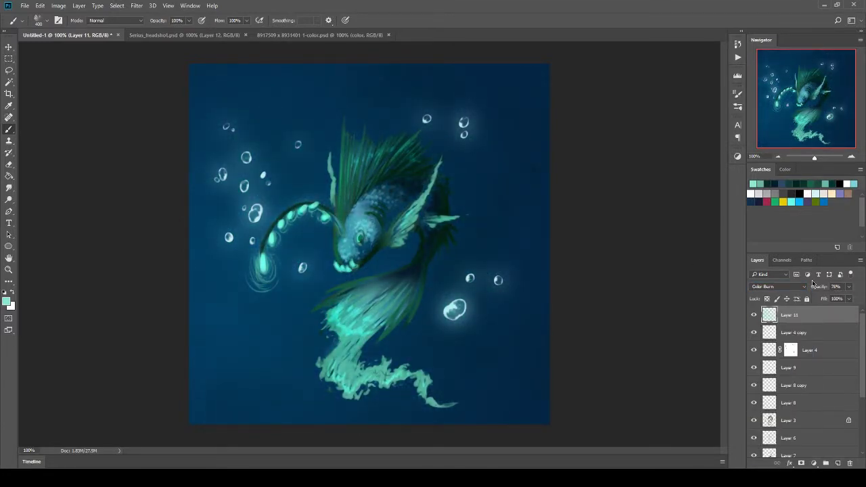
{"action": "left_click", "coordinate": [46, 20]}
{"action": "double_click", "coordinate": [27, 122]}
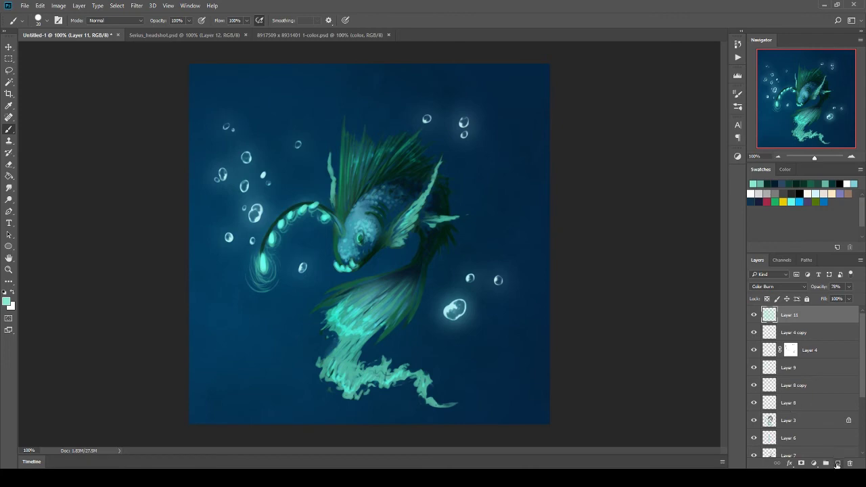